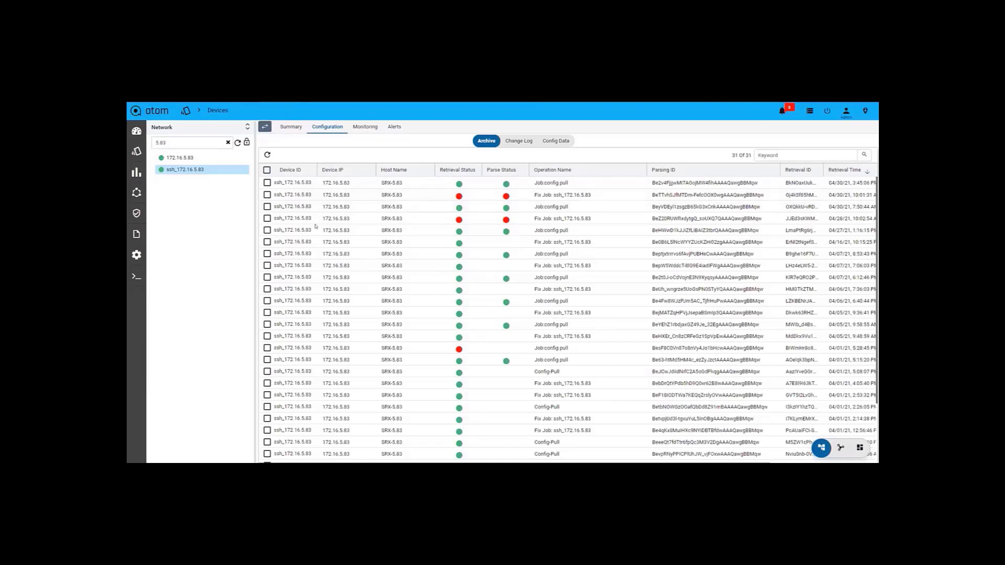
# Step: Open the Config Compliance dashboard and examine its compliance and execution status charts, including the breakdowns by device group
pyautogui.moveTo(131, 152)
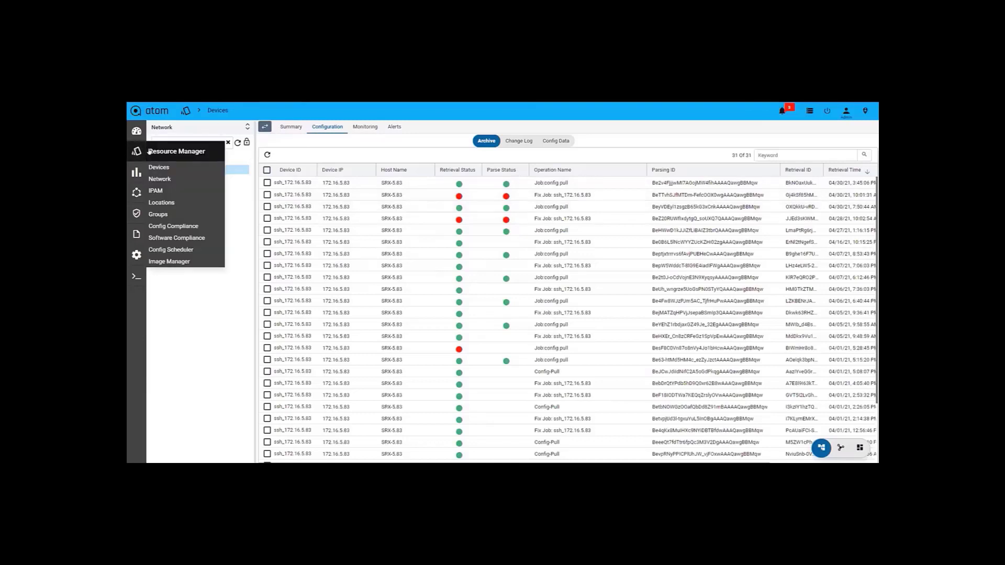
pyautogui.click(176, 227)
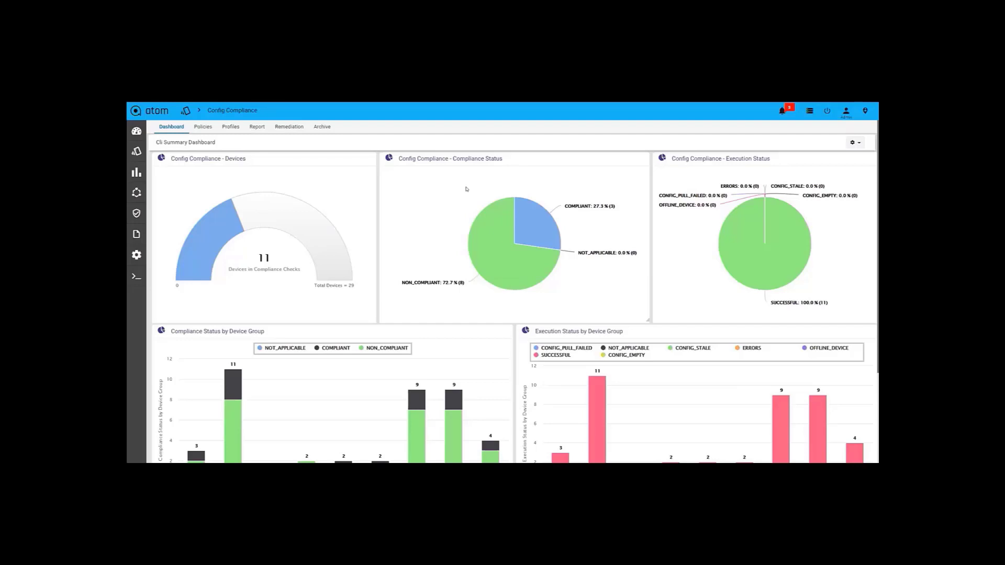
pyautogui.moveTo(477, 246)
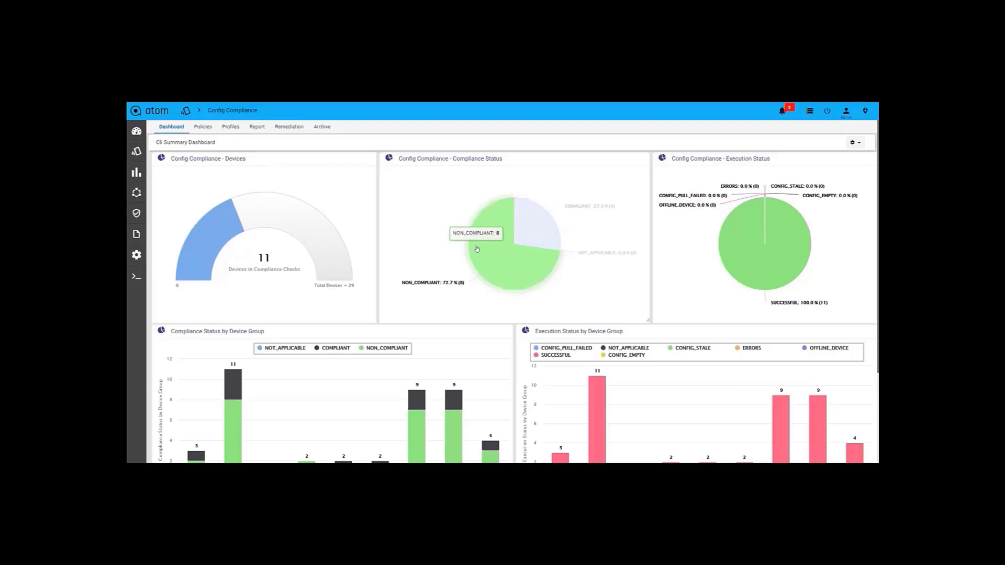
pyautogui.moveTo(727, 219)
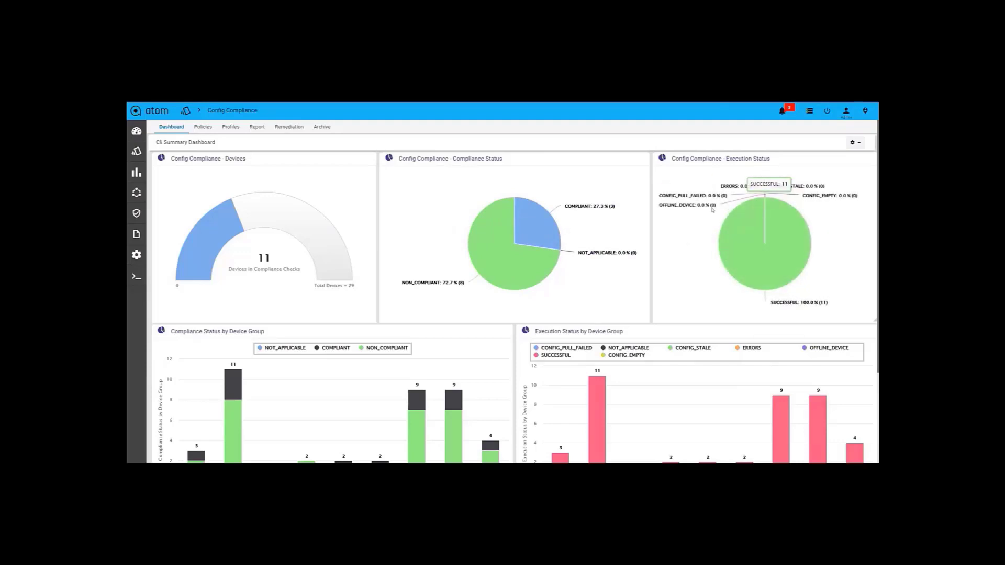
pyautogui.scroll(-3, 212, 276)
pyautogui.scroll(-1, 211, 275)
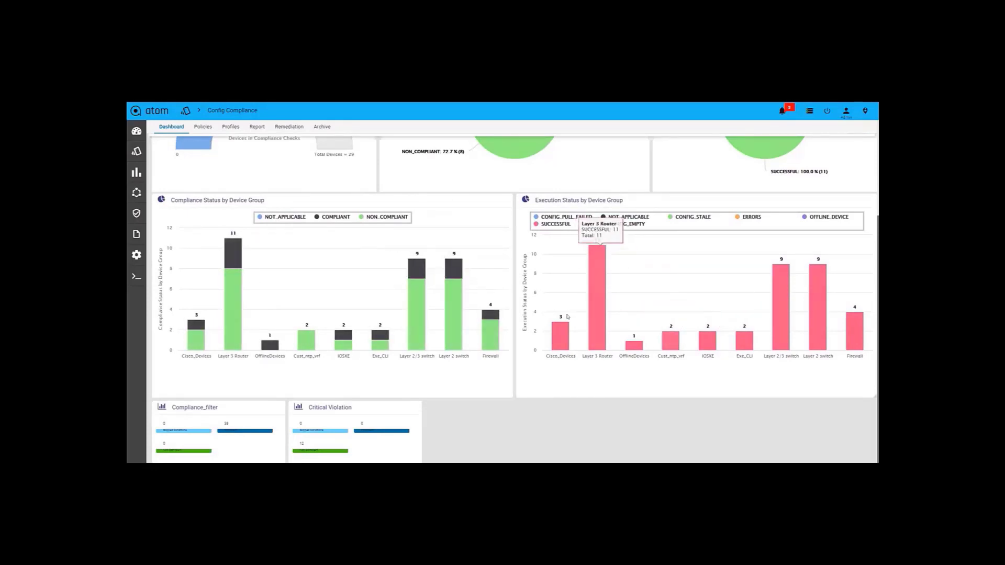
pyautogui.scroll(1, 531, 361)
pyautogui.scroll(1, 531, 362)
pyautogui.scroll(-2, 455, 387)
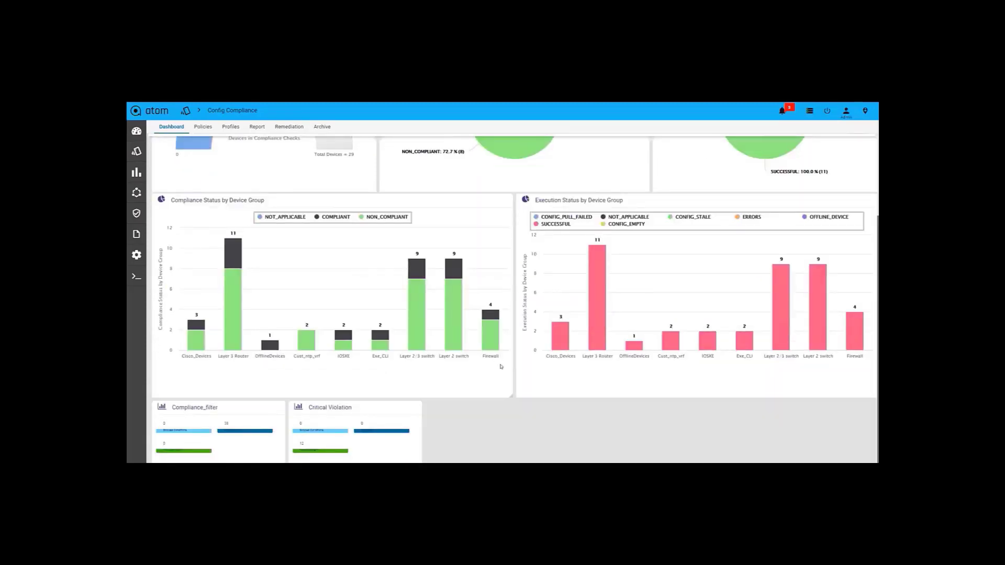
pyautogui.scroll(3, 261, 235)
# Step: Open the Check_MTU_Juniper rule of the MTU_Policy compliance policy for editing and show its platform selection
pyautogui.click(203, 127)
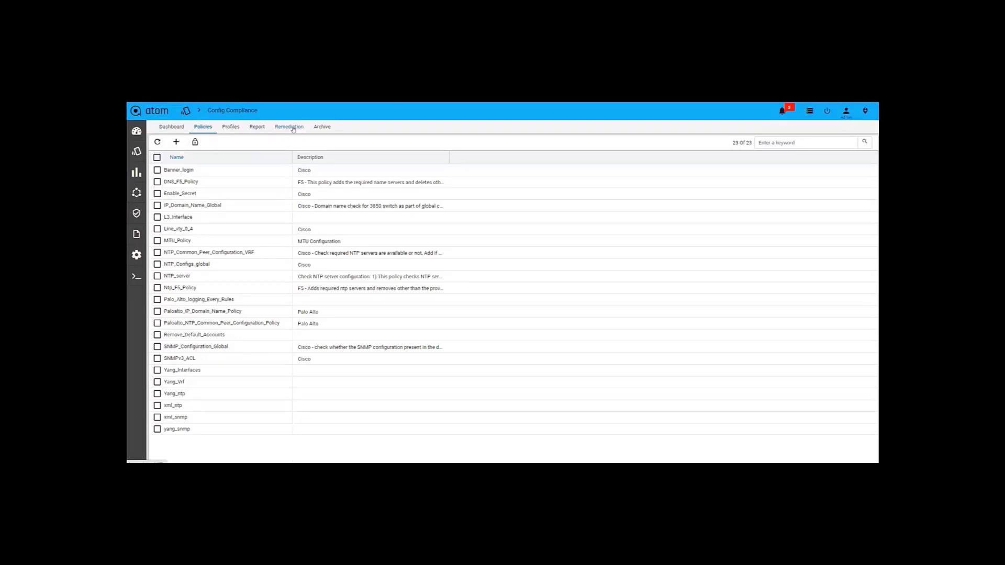
pyautogui.click(157, 241)
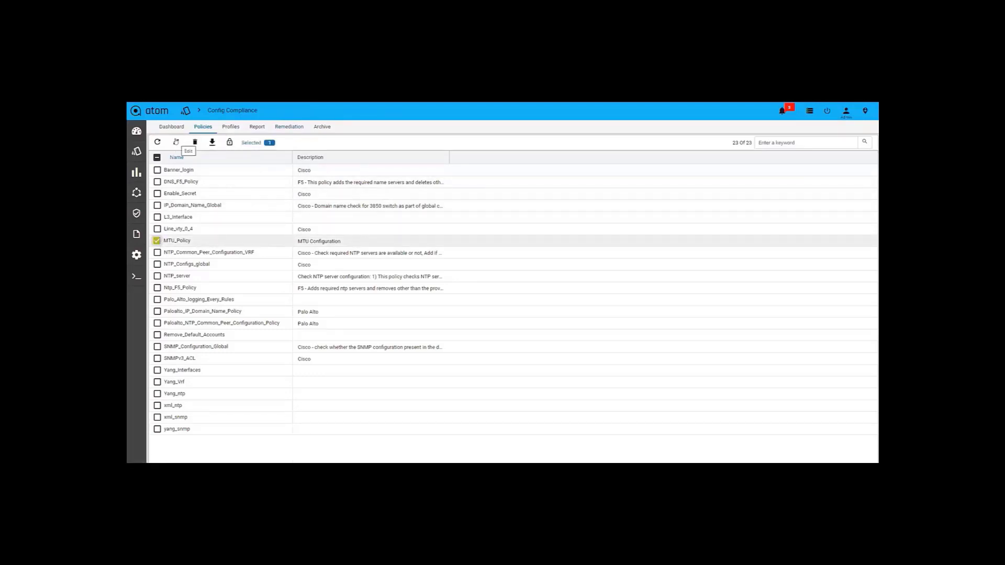
pyautogui.click(176, 141)
pyautogui.click(342, 200)
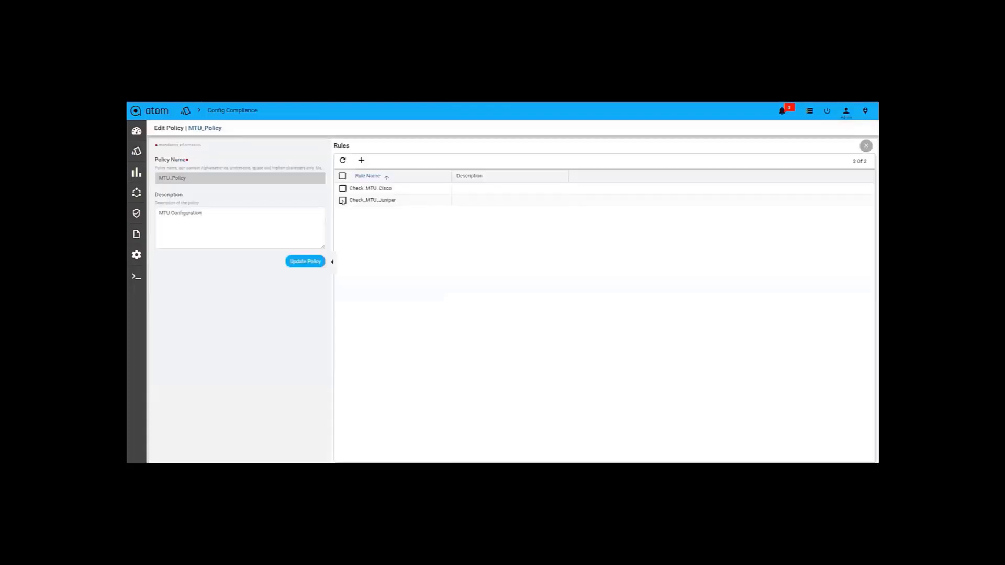
pyautogui.click(360, 161)
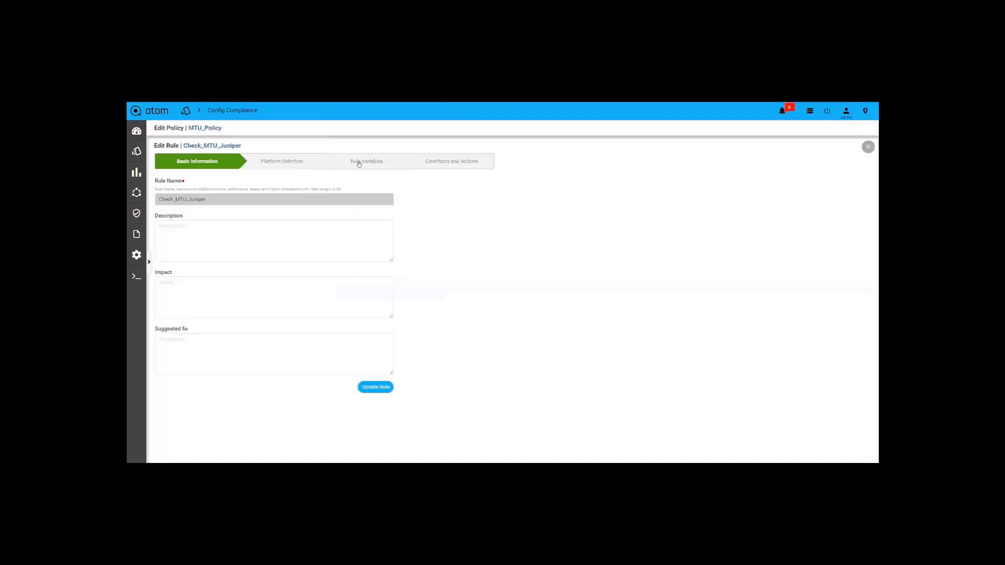
pyautogui.click(276, 163)
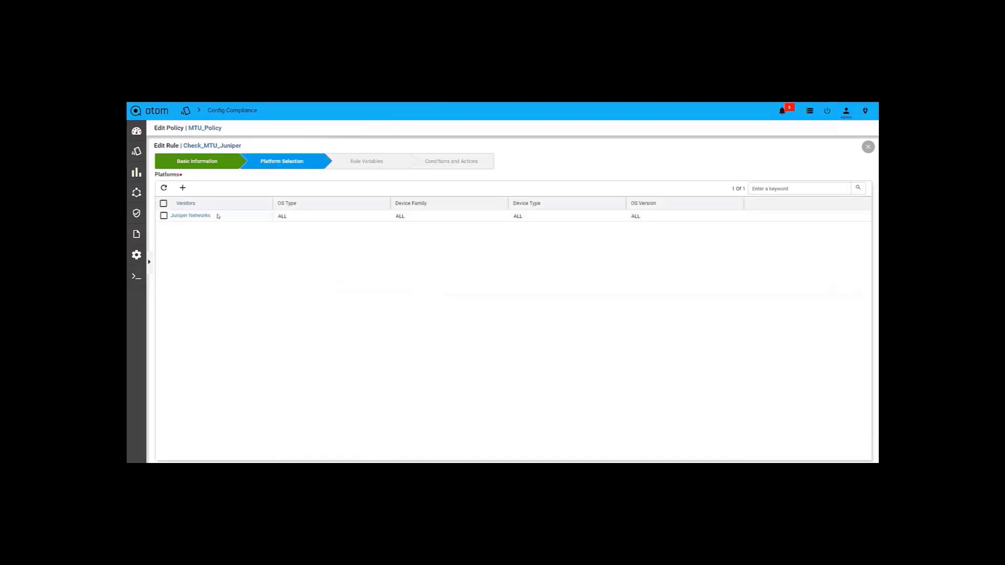
pyautogui.click(183, 188)
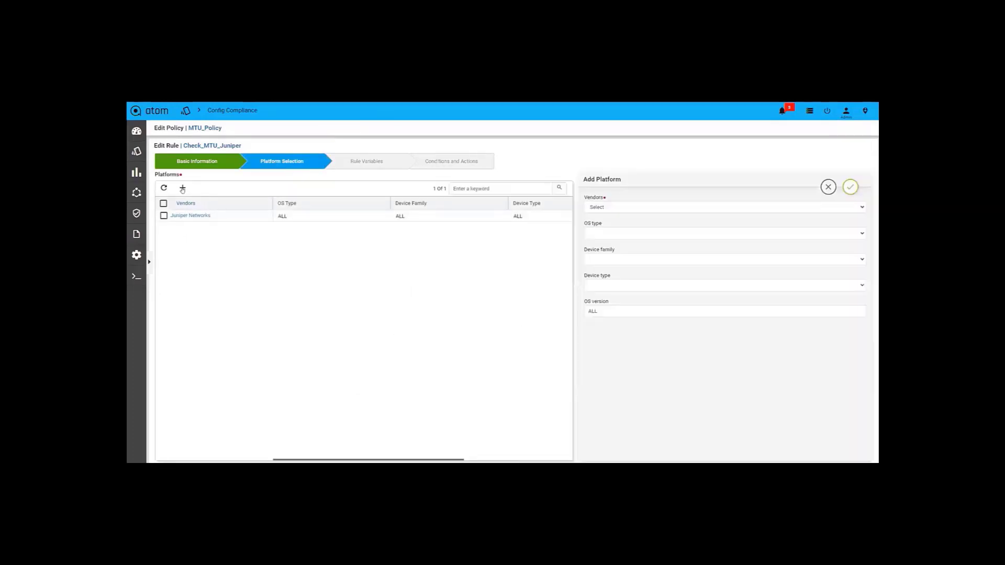
pyautogui.click(625, 208)
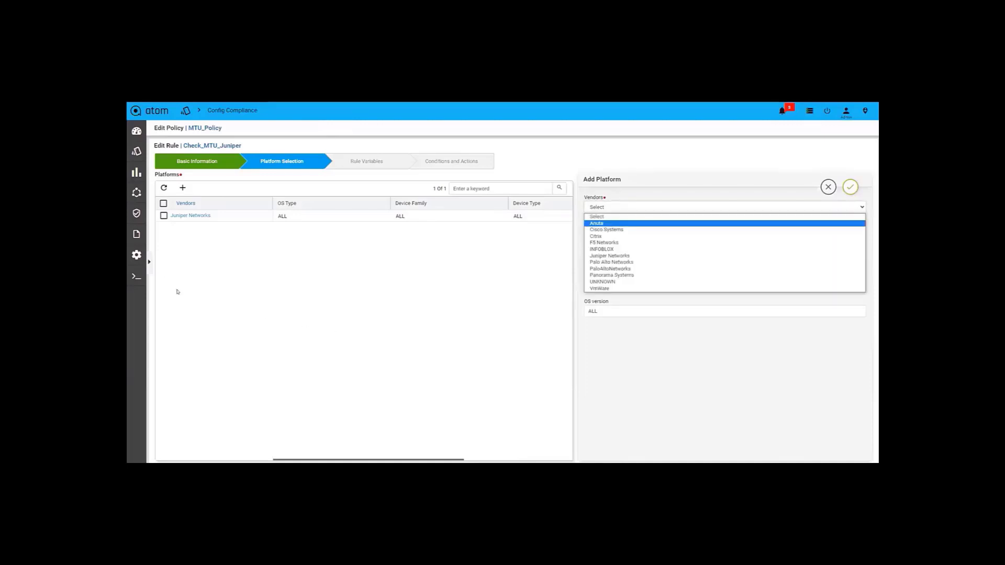
pyautogui.click(609, 256)
pyautogui.click(612, 233)
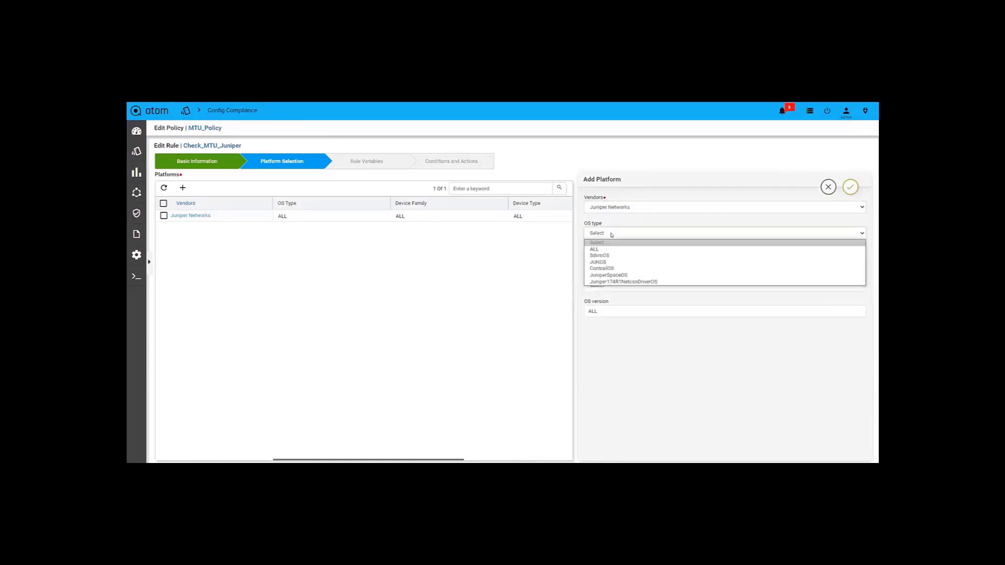
pyautogui.click(613, 262)
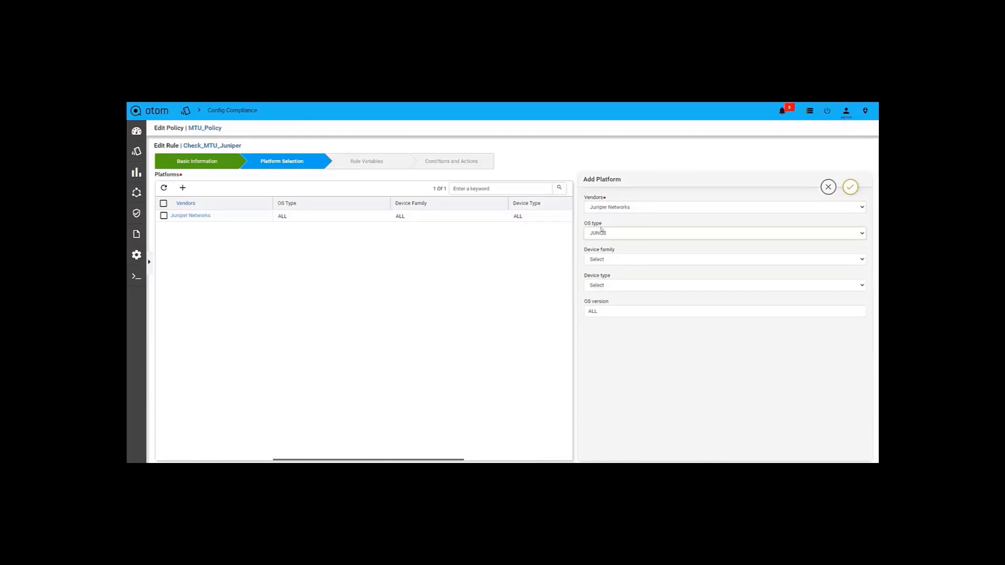
pyautogui.click(614, 260)
# Step: Review the rule's variables, and the details and match actions of its Verify_Interfaces_Family_Inet condition
pyautogui.click(355, 163)
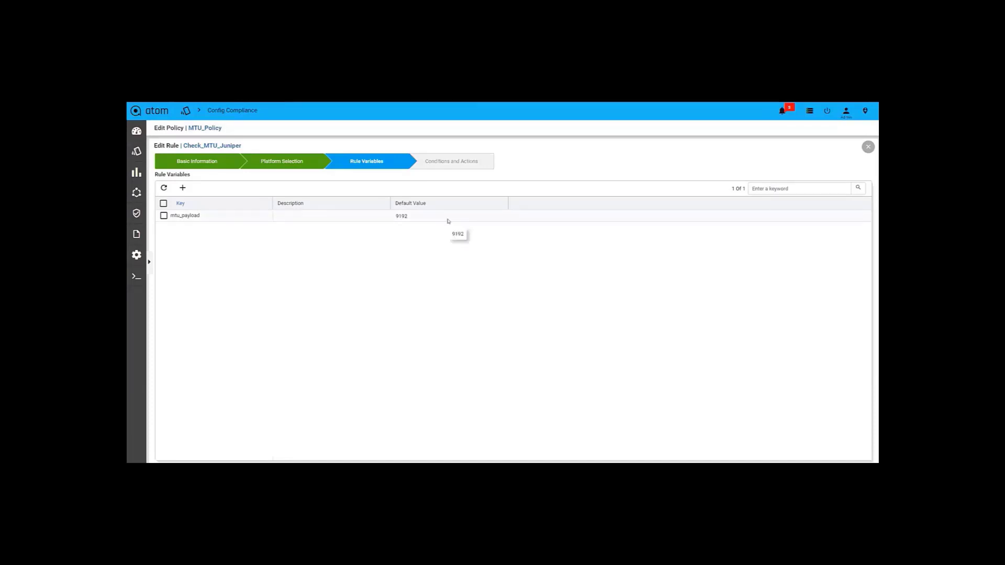
pyautogui.click(457, 166)
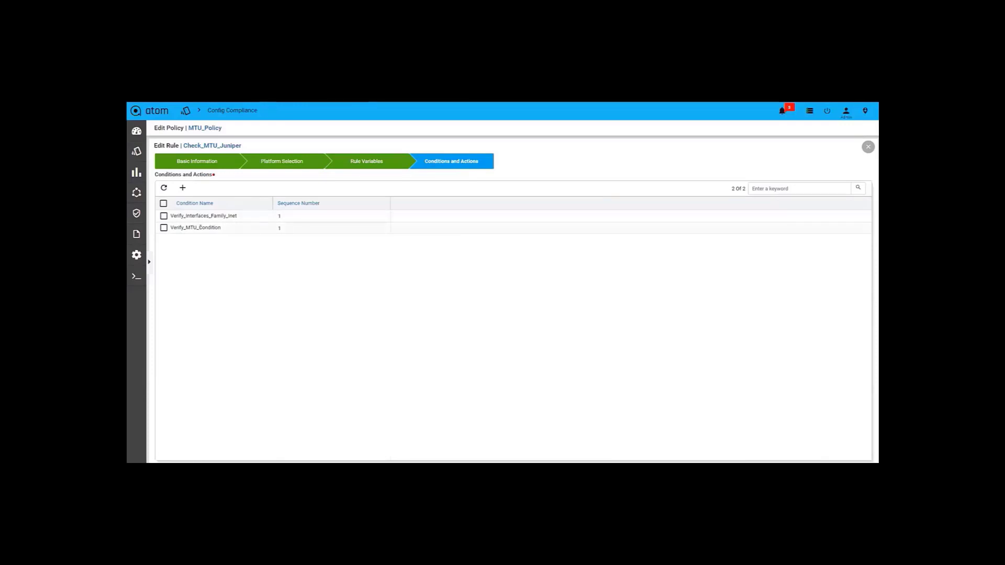
pyautogui.click(188, 215)
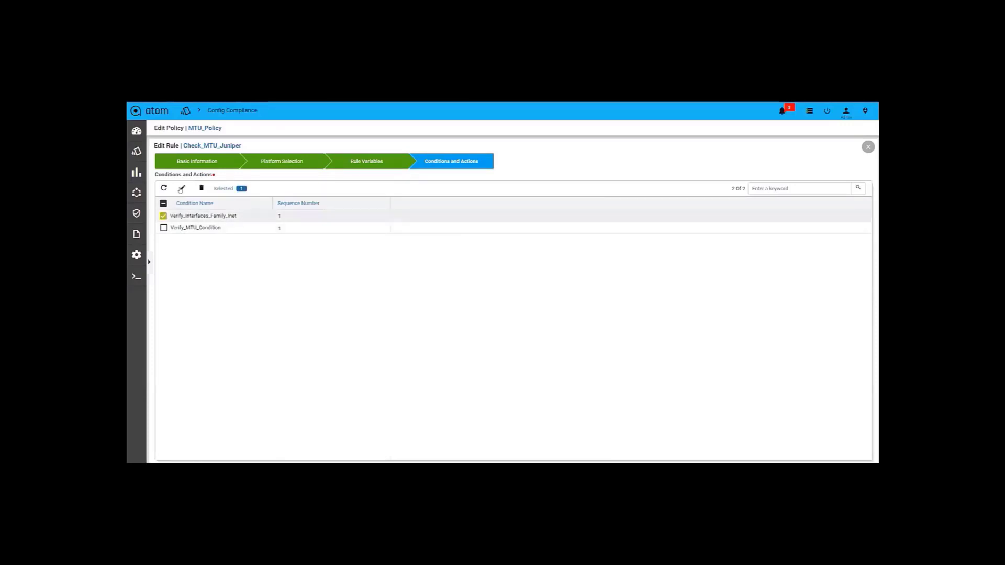
pyautogui.click(181, 189)
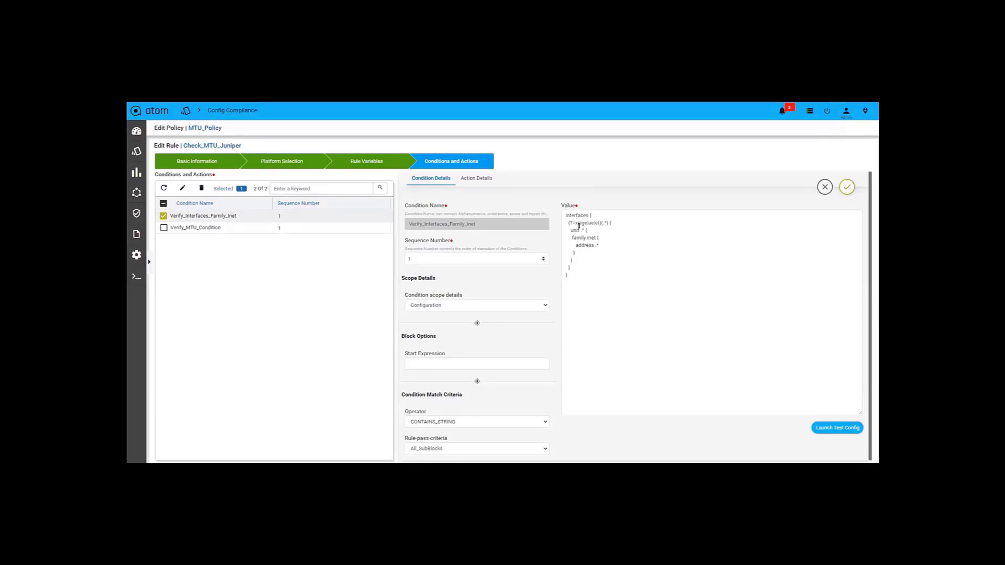
pyautogui.click(476, 179)
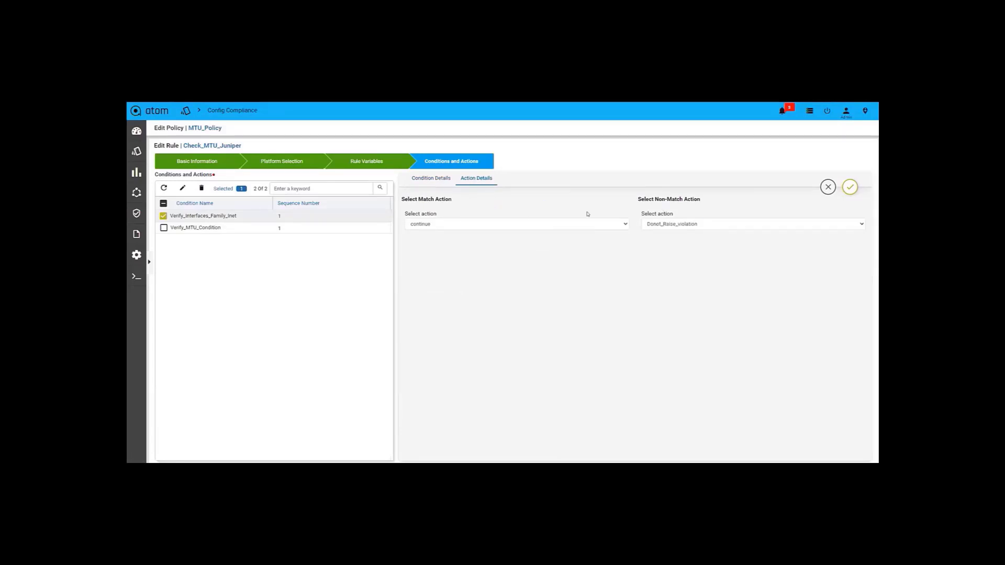
pyautogui.click(443, 180)
# Step: Examine the Verify_MTU_Condition's template and its non-match action, focusing on the interface MTU command in the Fix CLI
pyautogui.click(194, 228)
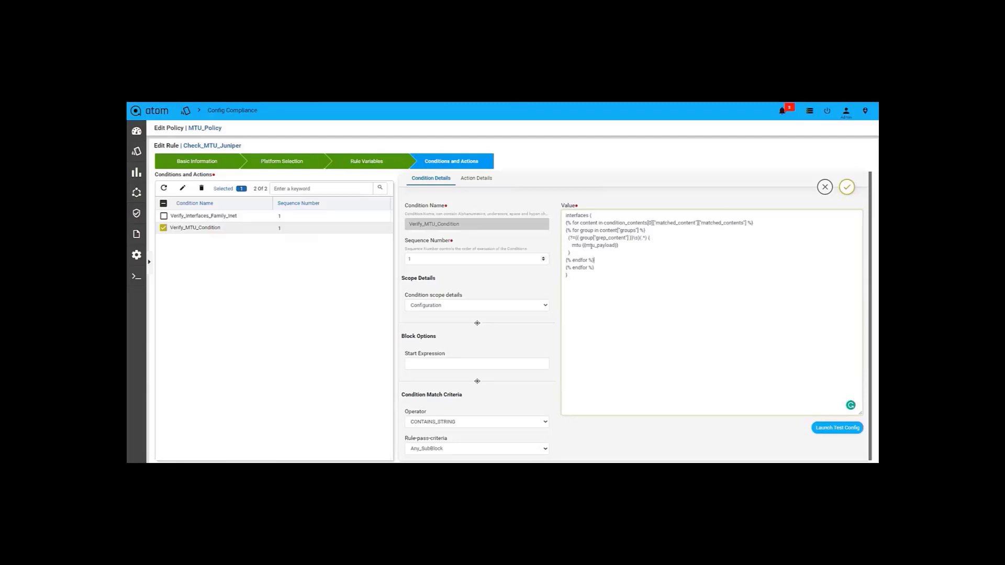
pyautogui.click(483, 181)
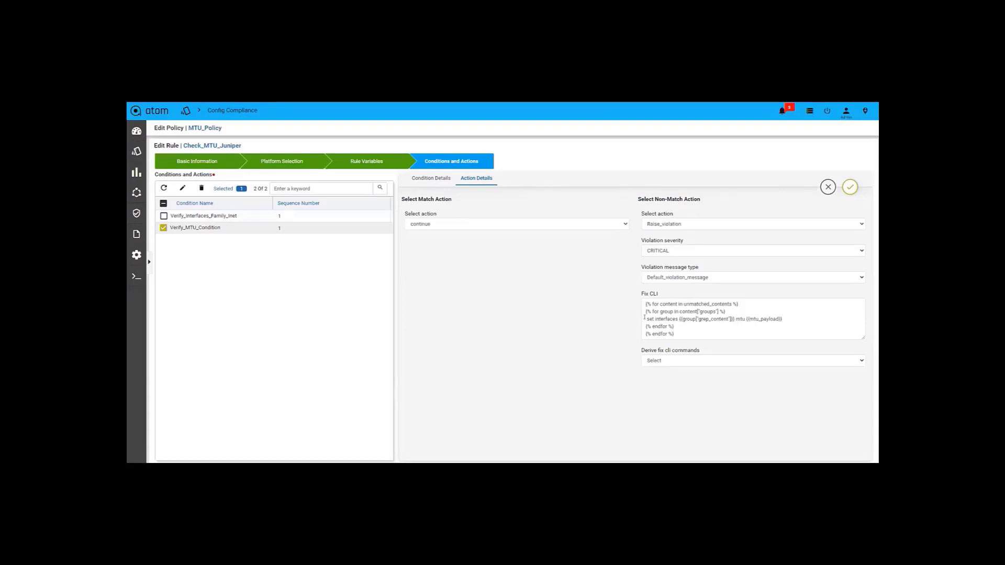
pyautogui.moveTo(646, 319); pyautogui.dragTo(676, 326)
pyautogui.moveTo(747, 319); pyautogui.dragTo(783, 319)
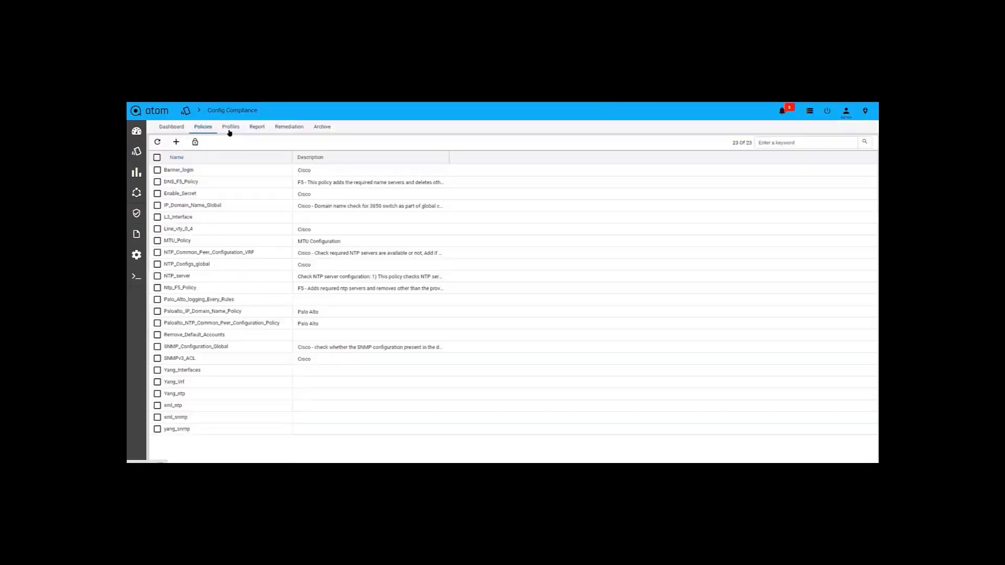
# Step: Open the MTU profile for editing and review its selected policies, rule variables, devices, device groups and schedule
pyautogui.click(230, 131)
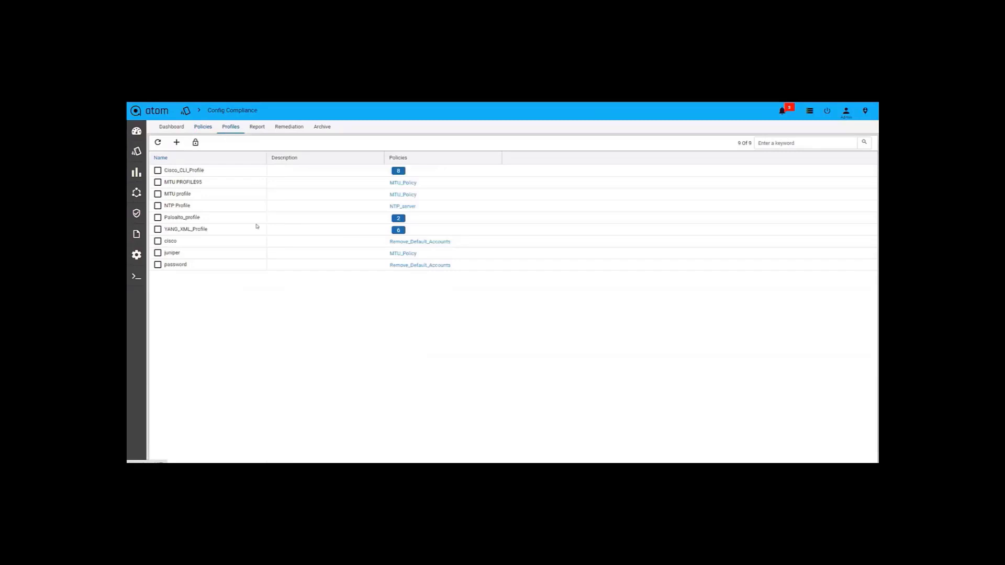
pyautogui.click(157, 193)
pyautogui.click(195, 142)
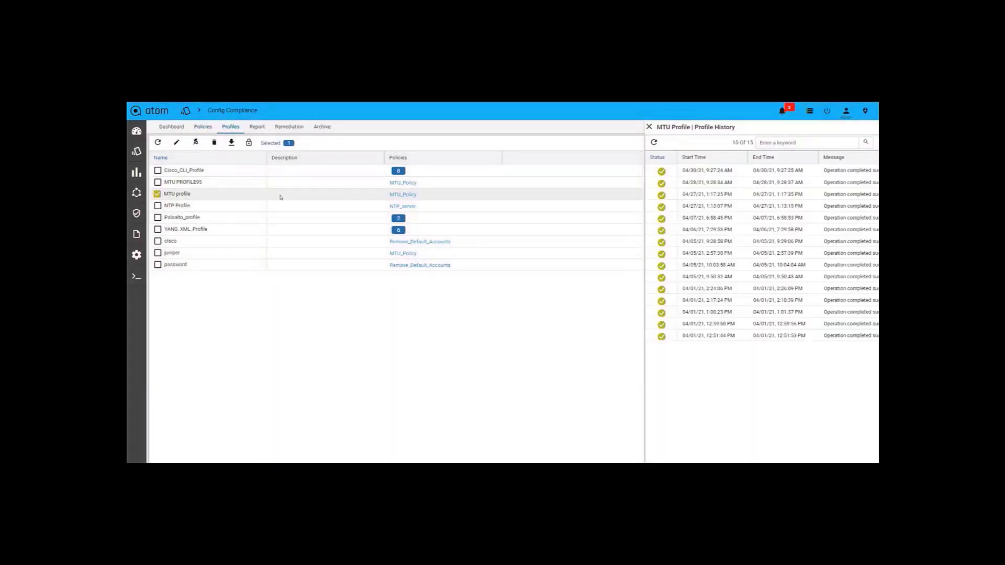
pyautogui.click(176, 142)
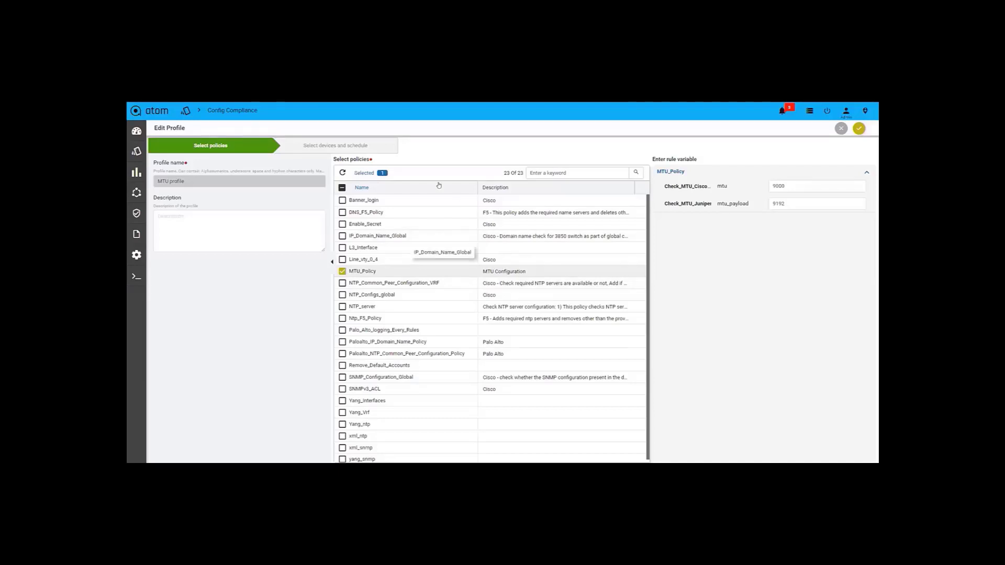
pyautogui.click(369, 149)
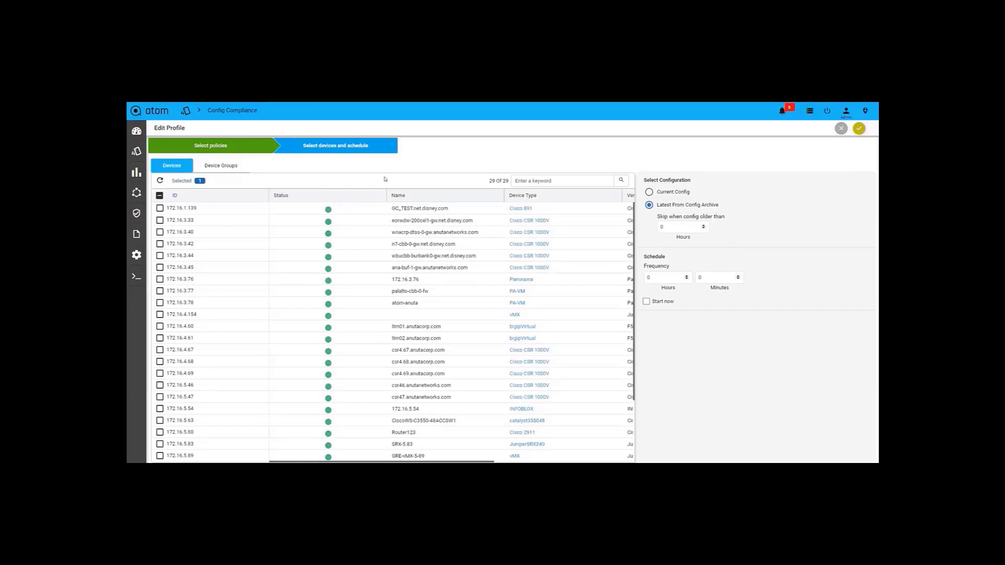
pyautogui.click(221, 166)
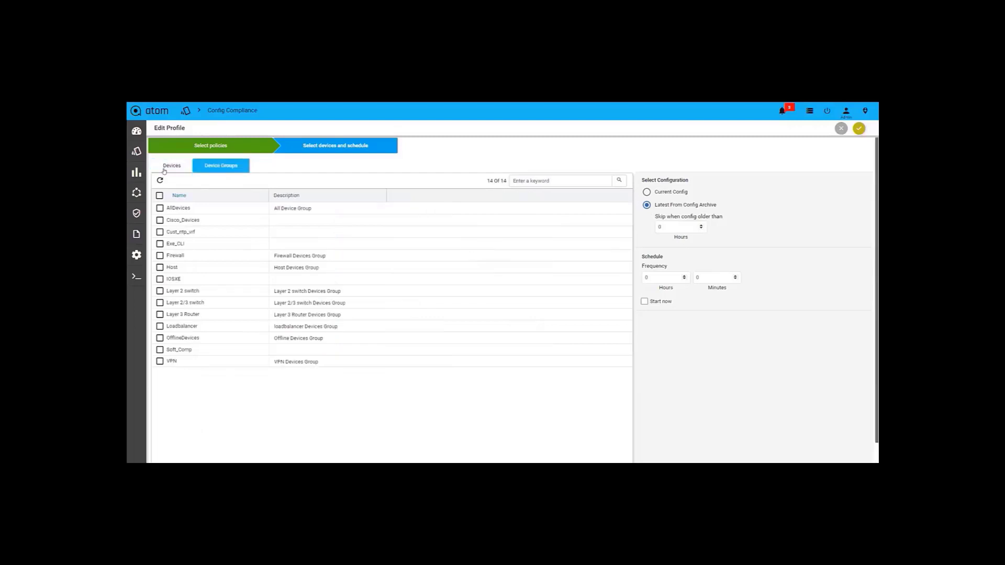
pyautogui.click(172, 165)
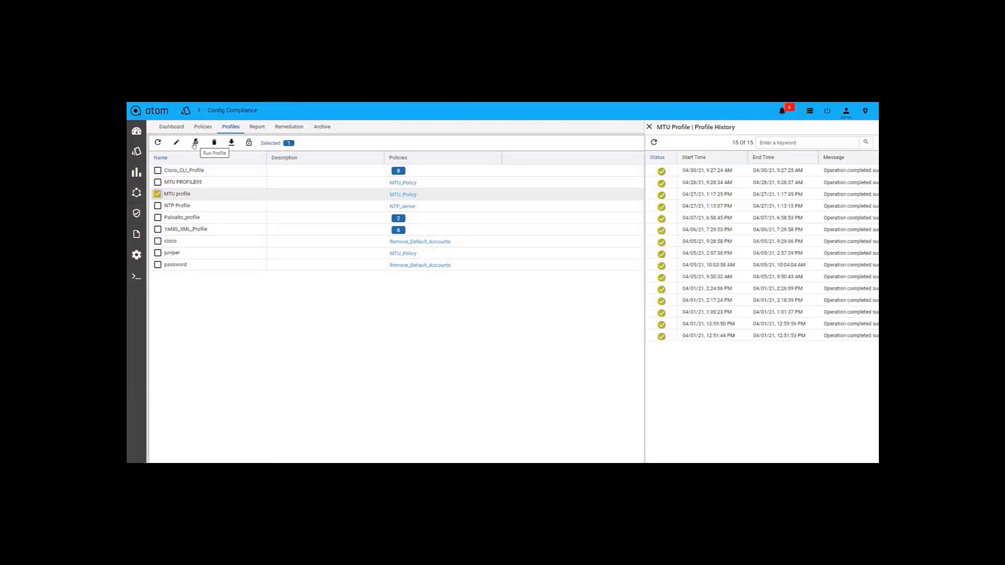
# Step: Run the MTU profile and examine its audit report for ssh_172.16.5.83 in the task list
pyautogui.click(194, 146)
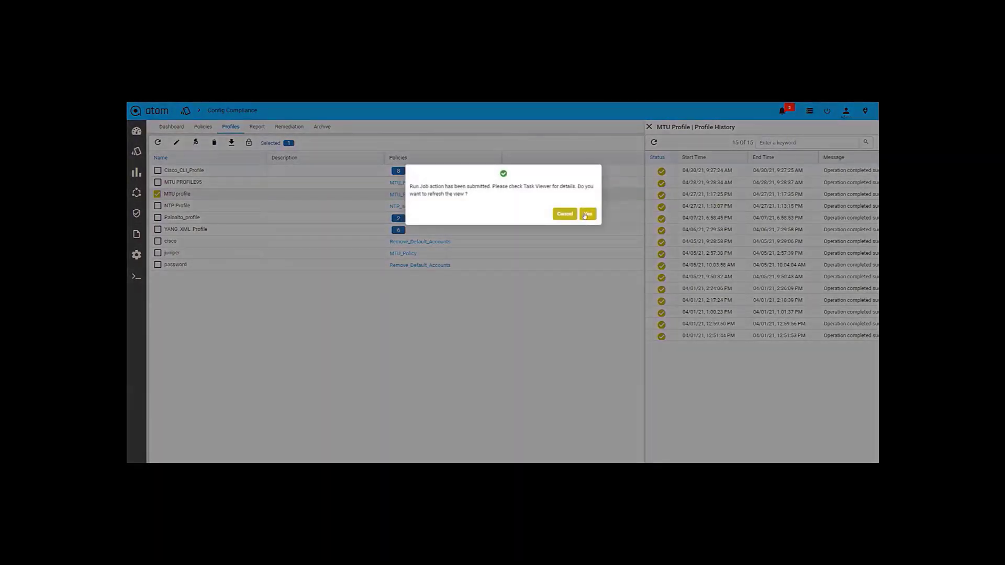
pyautogui.click(587, 214)
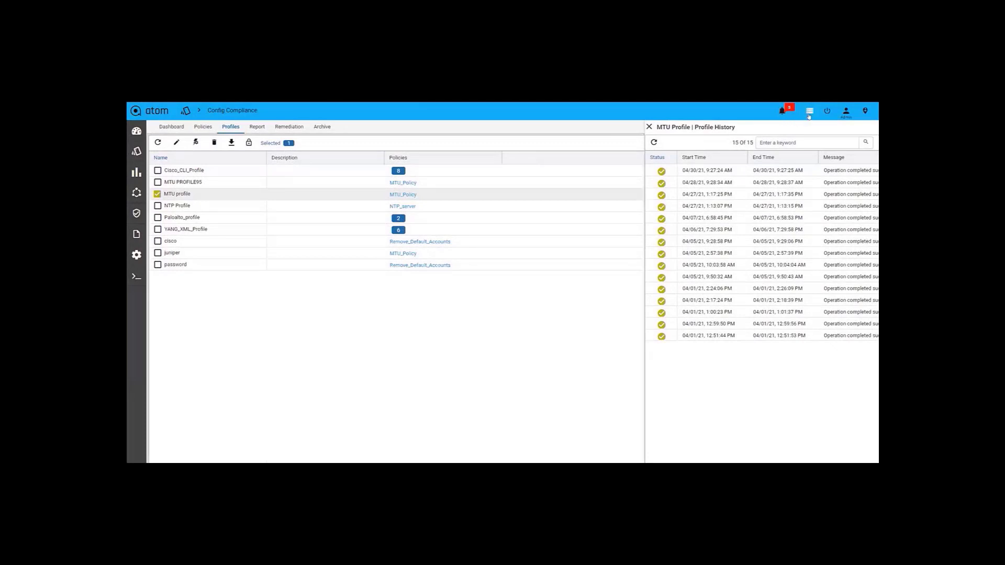
pyautogui.click(808, 112)
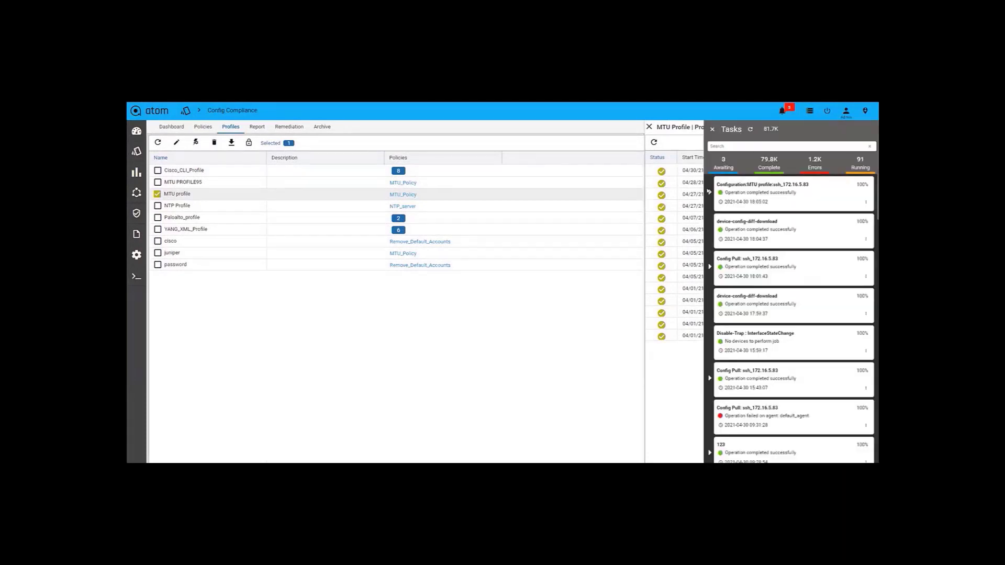
pyautogui.click(709, 192)
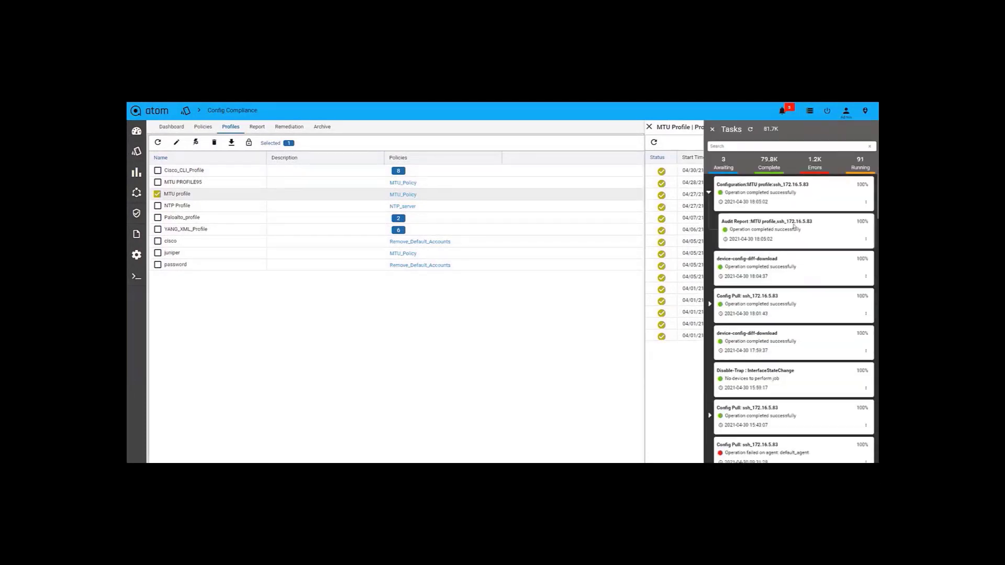
pyautogui.click(831, 229)
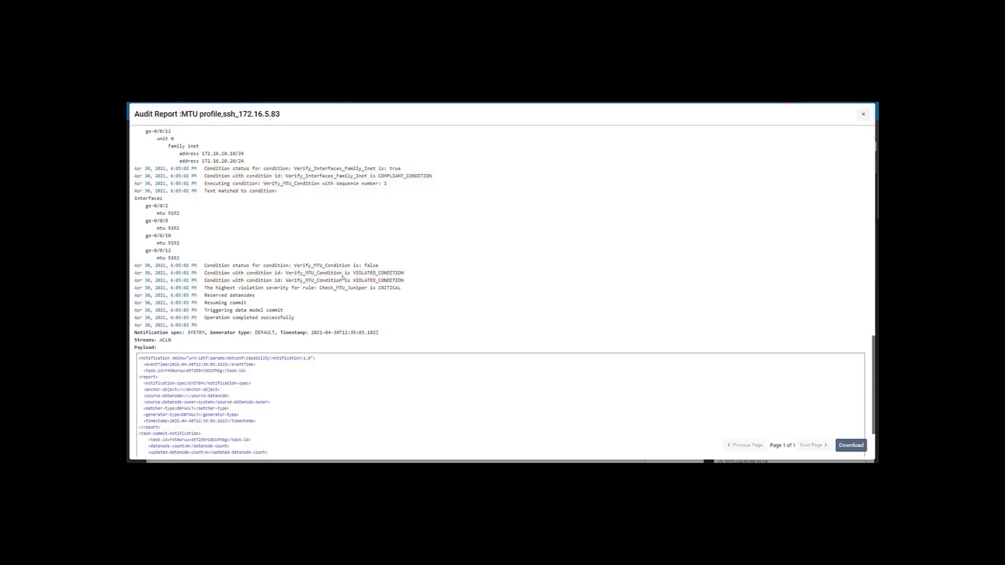
pyautogui.click(864, 115)
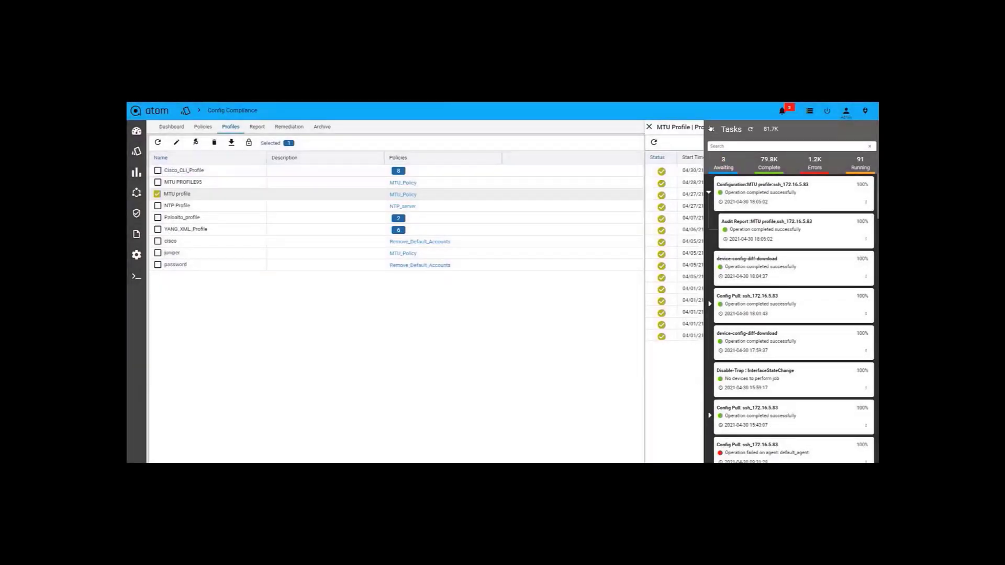
# Step: Filter the compliance report to device ssh_172.16.5.83 and policy MTU_Policy
pyautogui.click(711, 129)
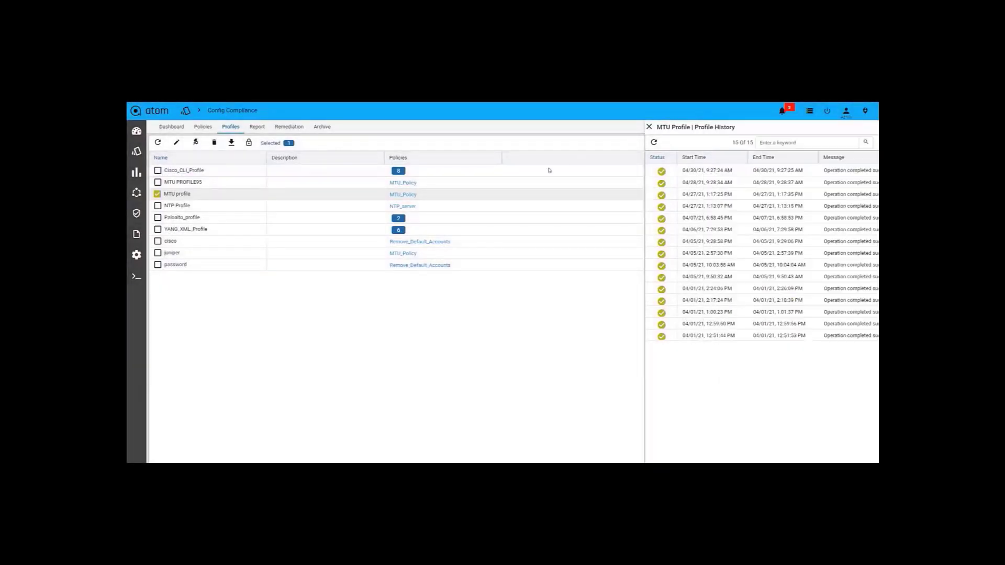
pyautogui.click(252, 129)
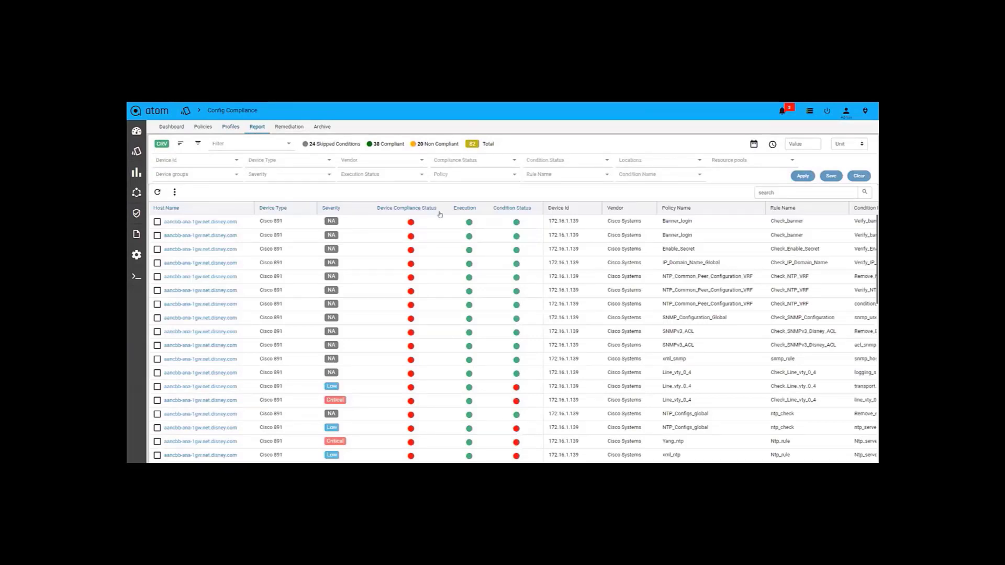
pyautogui.click(184, 159)
pyautogui.scroll(-10, 194, 220)
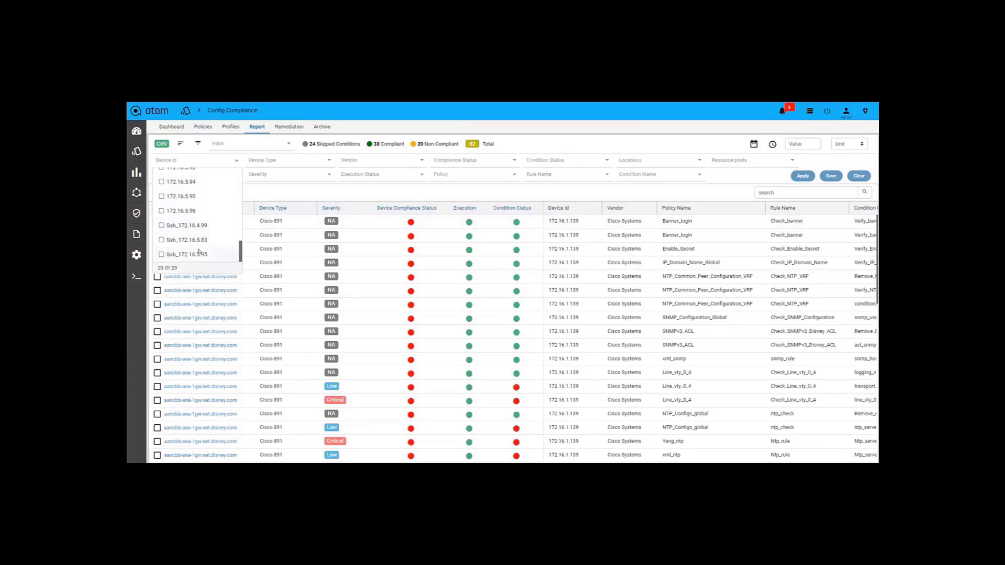
pyautogui.click(185, 241)
pyautogui.click(461, 236)
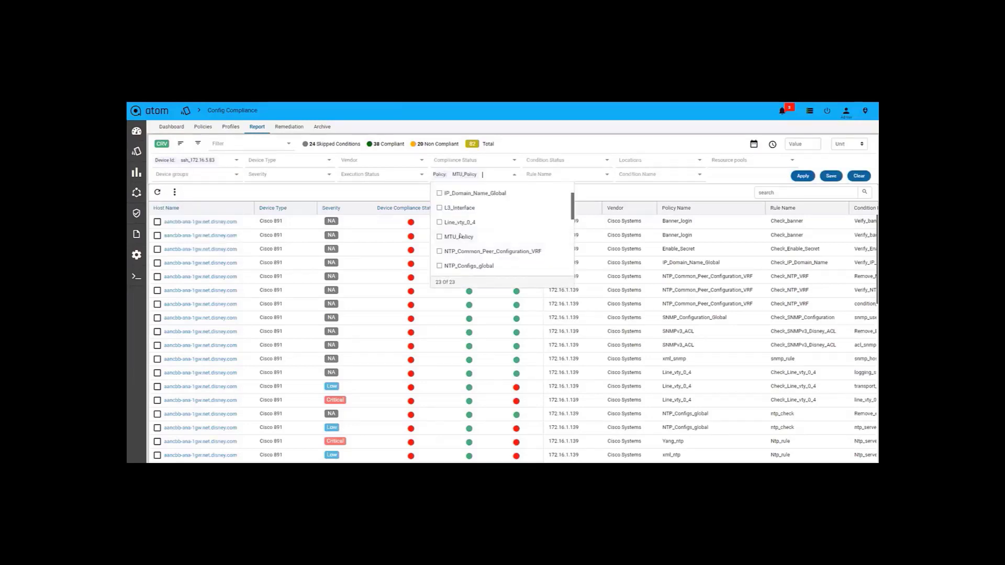
pyautogui.click(460, 236)
pyautogui.click(803, 176)
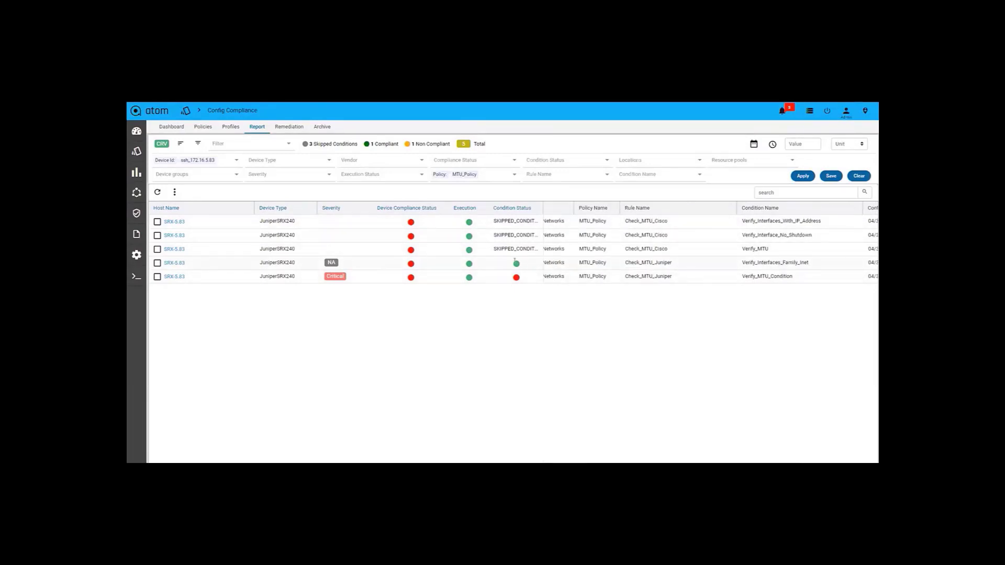
# Step: Open the Fix CLI for the Verify_MTU_Condition result and expand the policies under device ssh_172.16.5.83
pyautogui.click(779, 275)
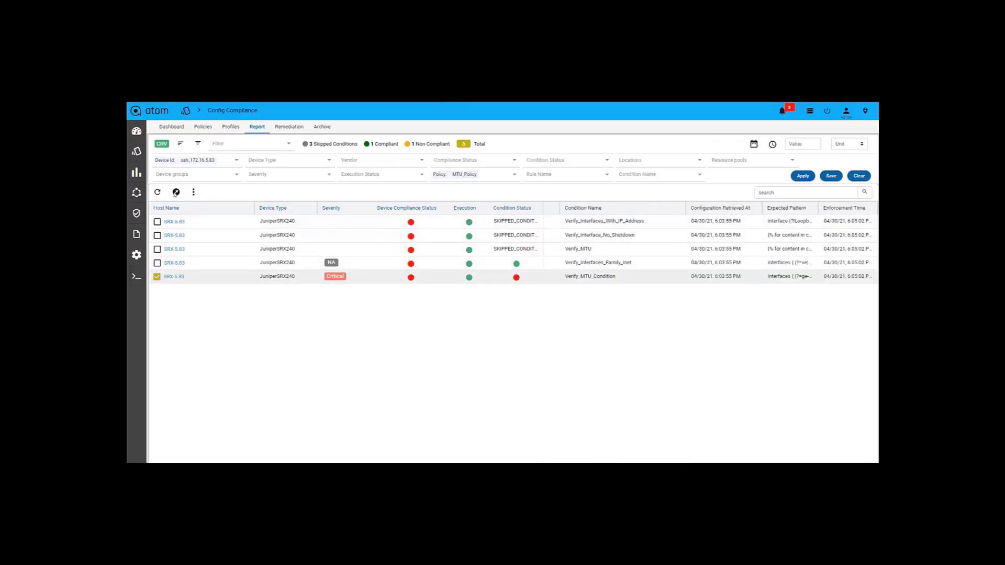
pyautogui.click(176, 193)
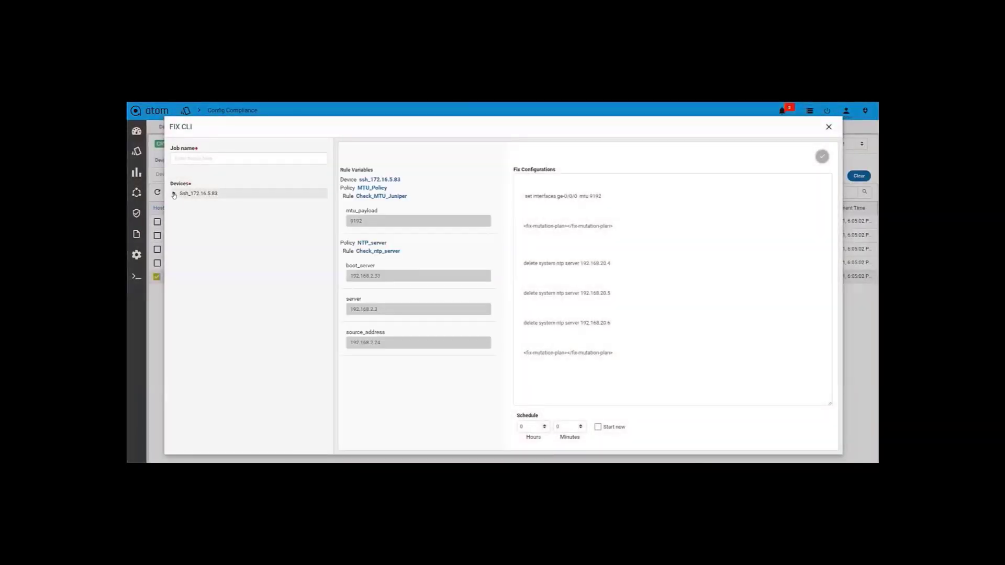
pyautogui.click(173, 194)
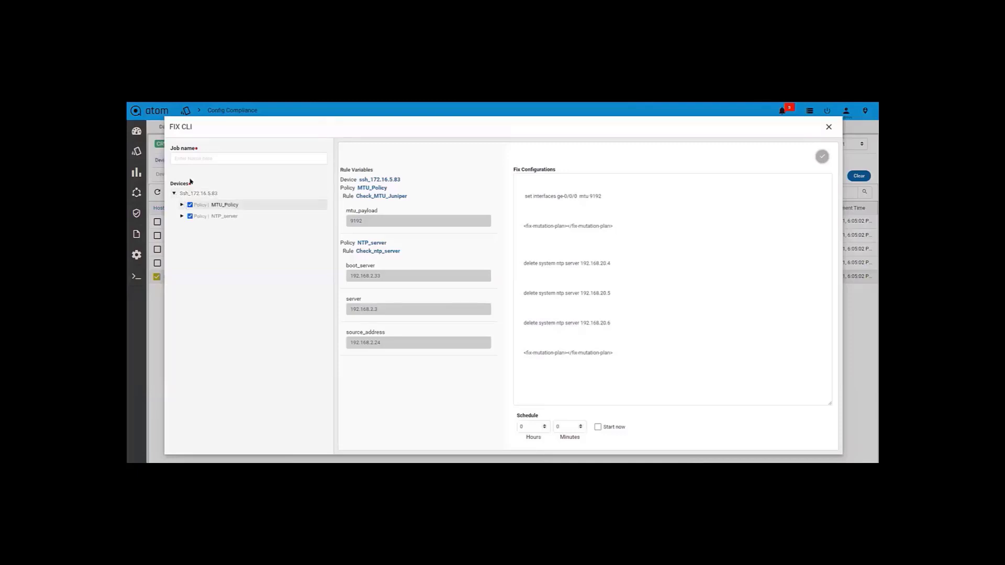
# Step: Name the fix job train1, exclude the NTP_server policy so that only MTU_Policy is fixed, and submit the job
pyautogui.click(189, 157)
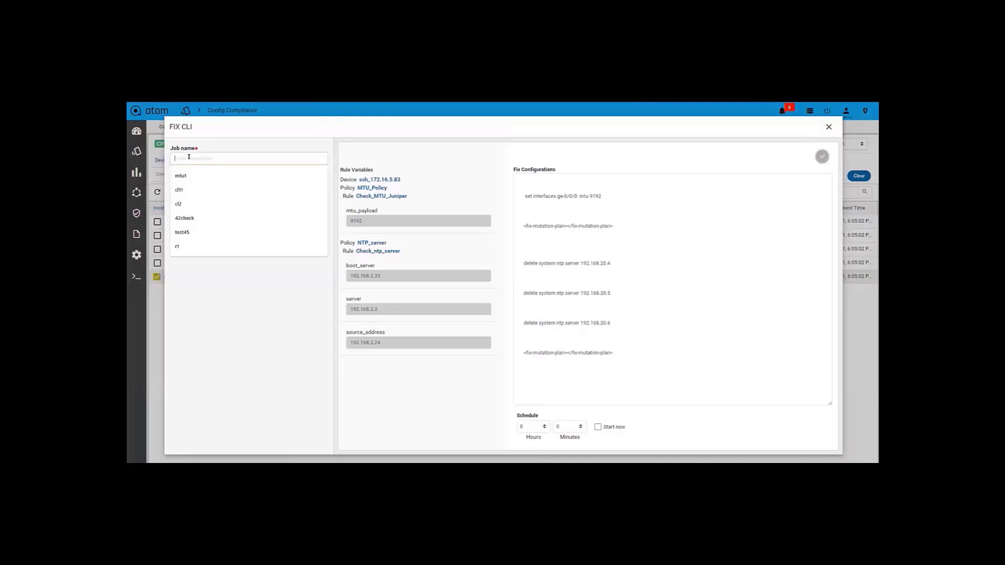
pyautogui.write('train1')
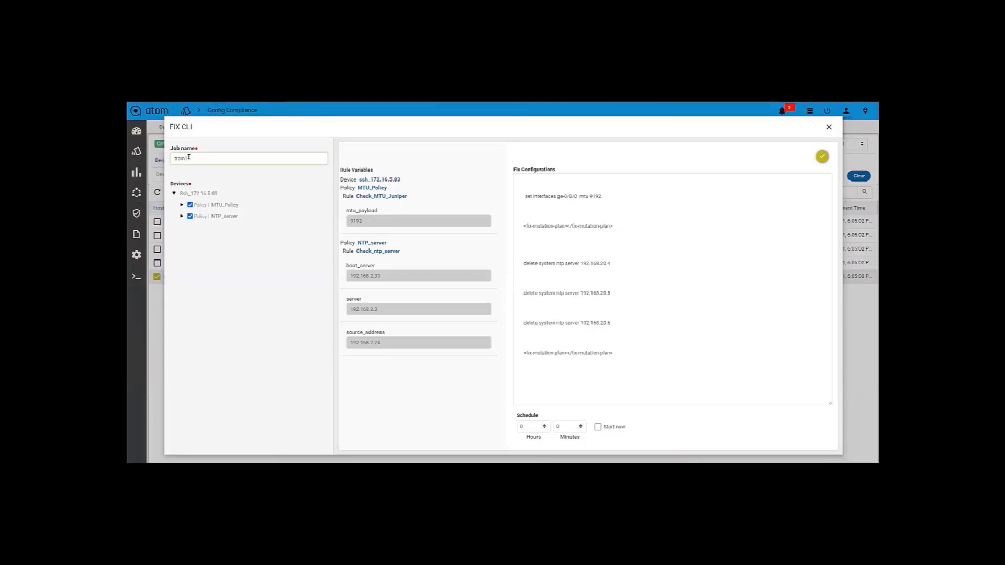
pyautogui.click(190, 216)
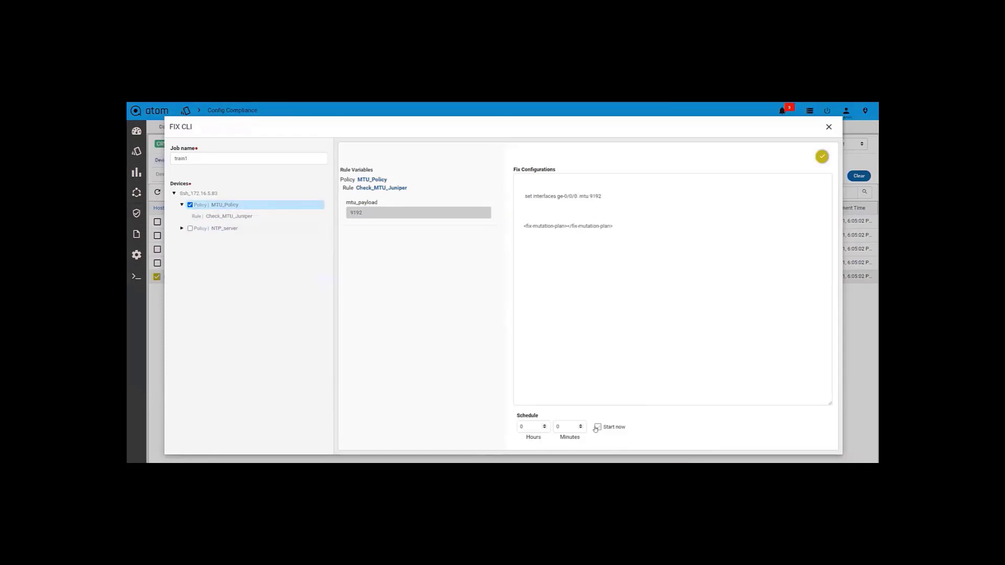
pyautogui.click(821, 157)
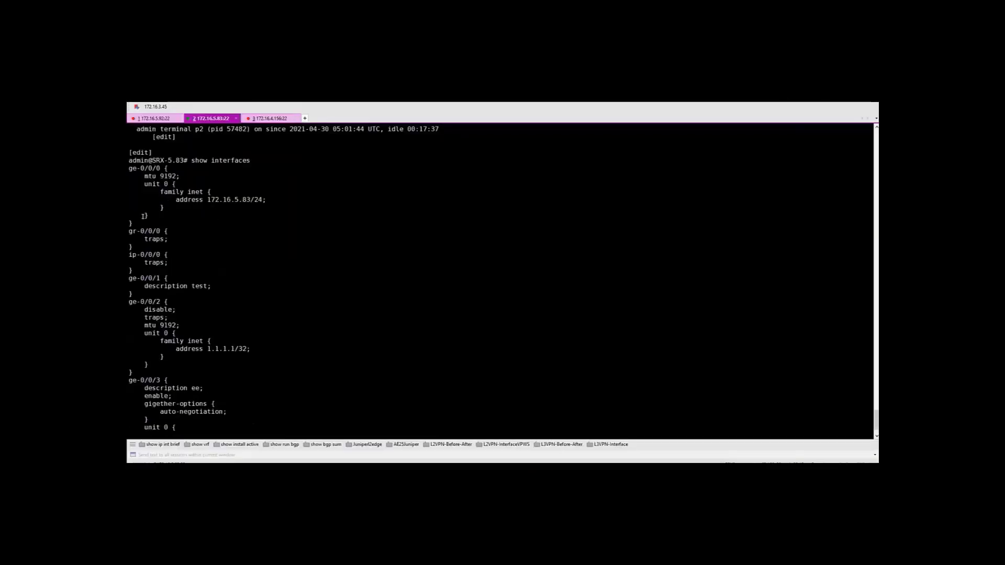
# Step: Switch to the device's terminal session and check the MTU in the ge-0/0/0 block of the interface configuration
pyautogui.moveTo(143, 216); pyautogui.dragTo(130, 168)
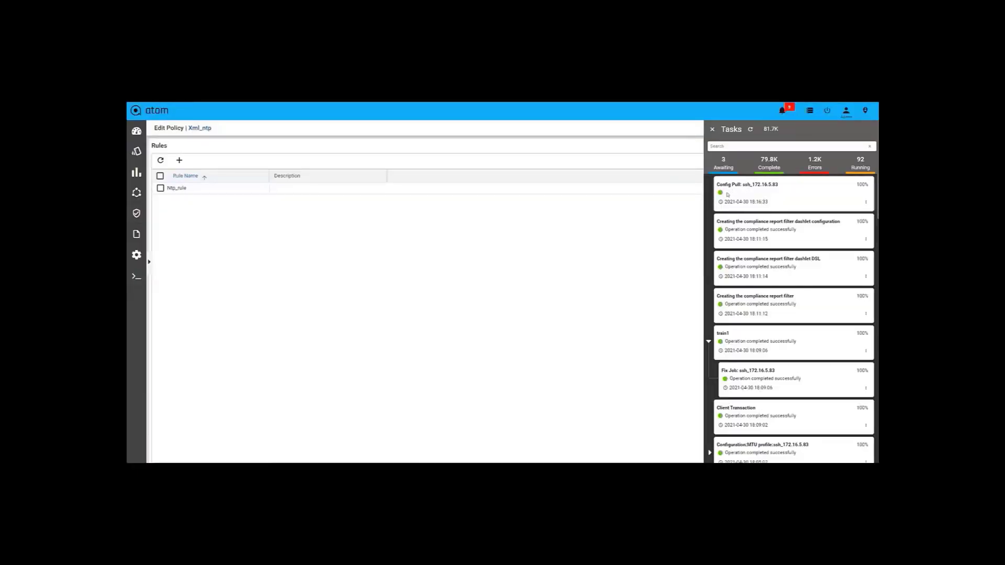
# Step: Return to ATOM, leave the Xml_ntp policy editor, and run the MTU profile again, accepting the view refresh
pyautogui.click(712, 129)
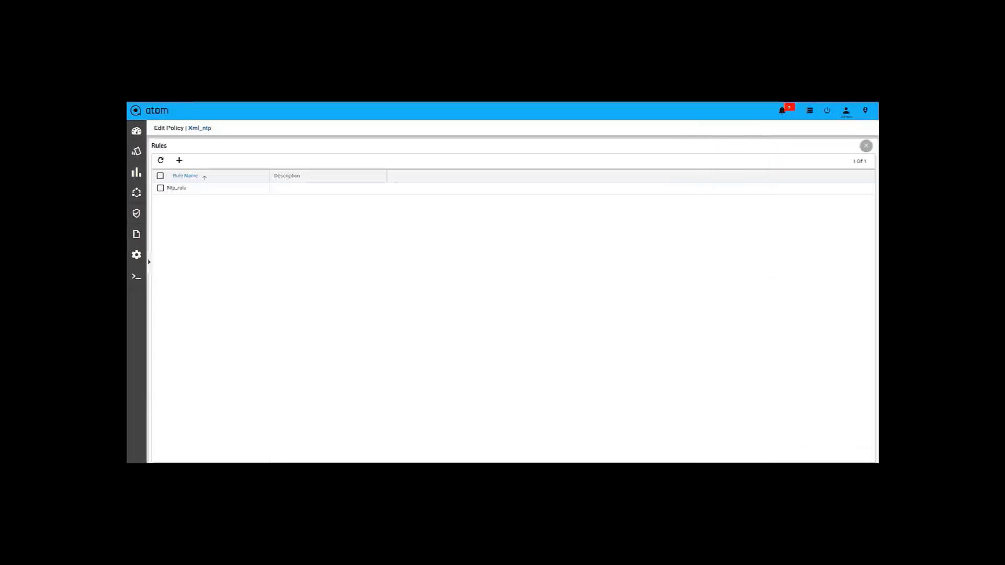
pyautogui.click(866, 146)
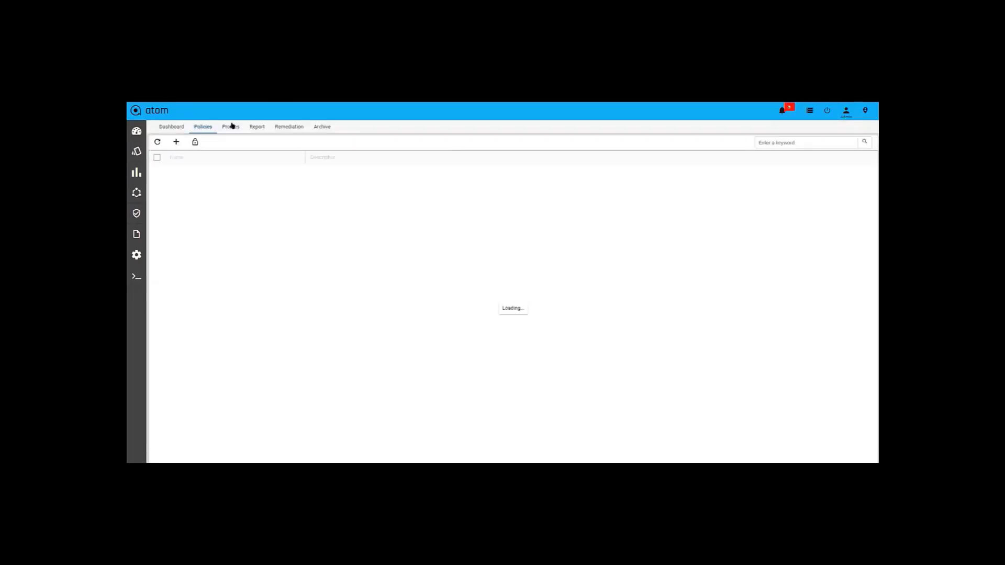
pyautogui.click(231, 127)
pyautogui.click(157, 194)
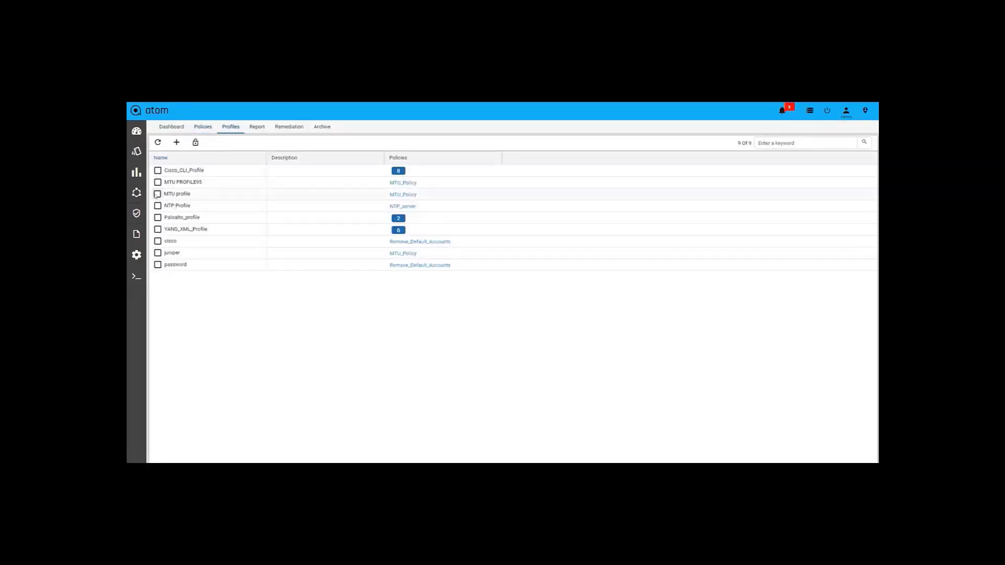
pyautogui.click(195, 142)
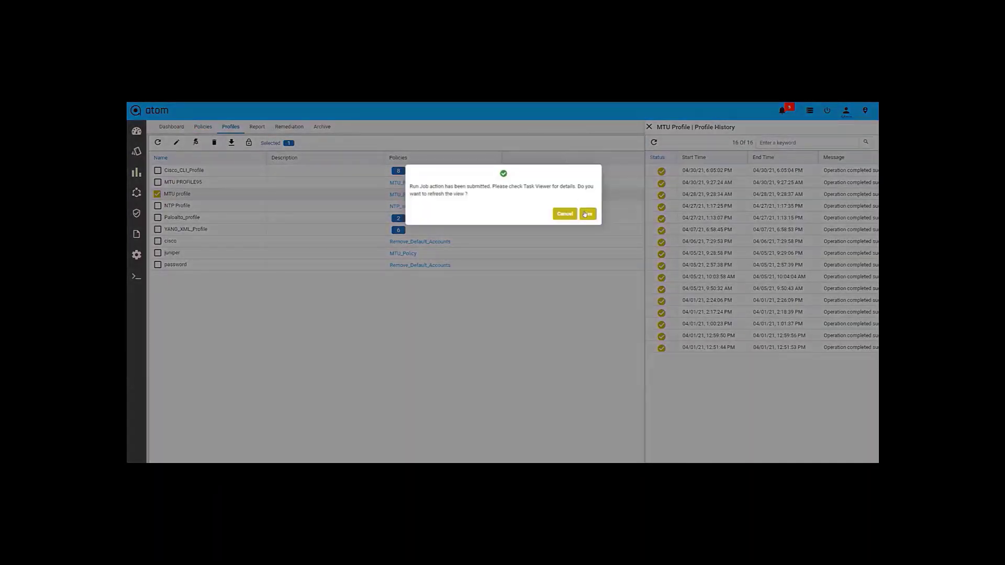
pyautogui.click(587, 213)
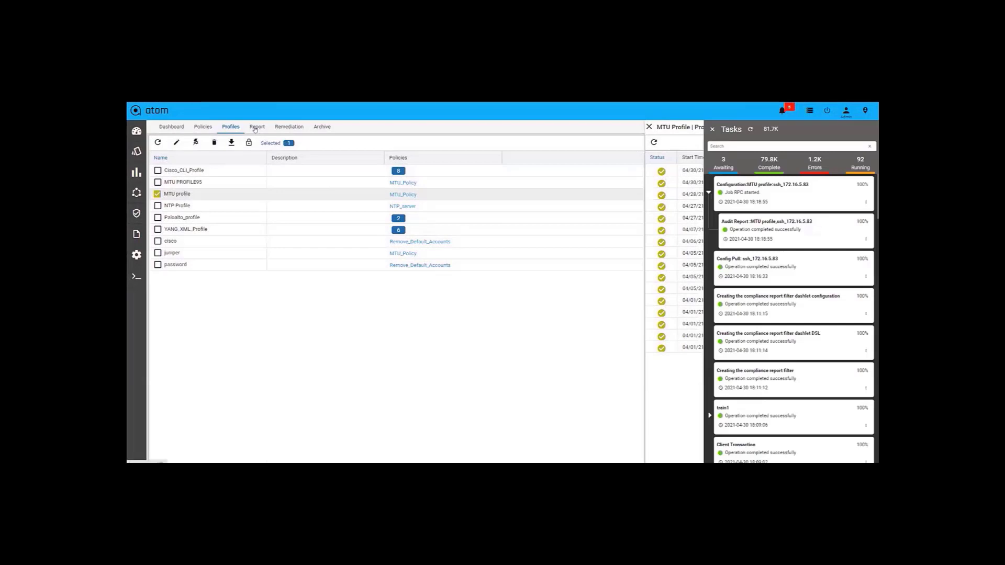
# Step: Open the compliance report again and filter it by device ssh_172.16.5.83
pyautogui.click(257, 126)
pyautogui.click(190, 240)
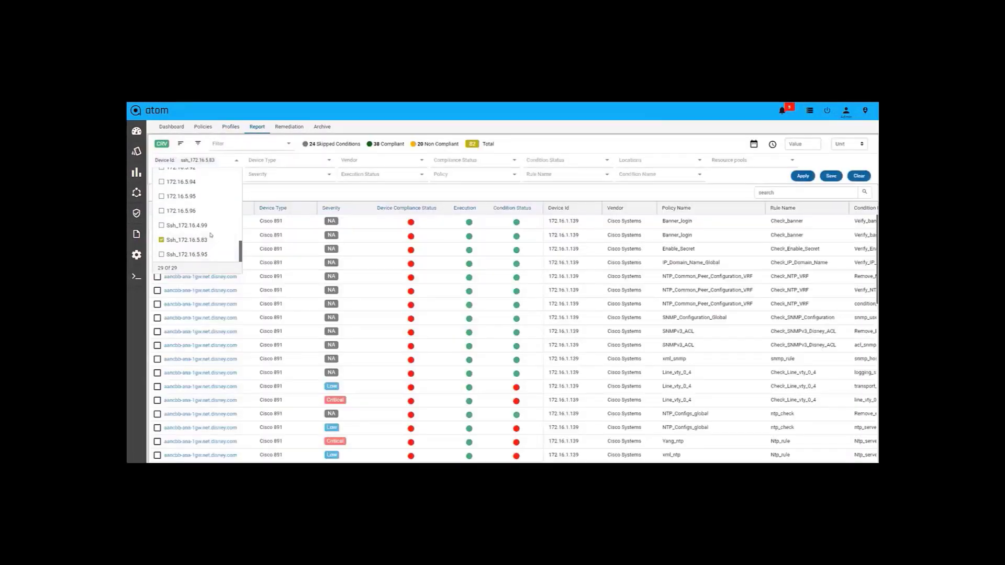